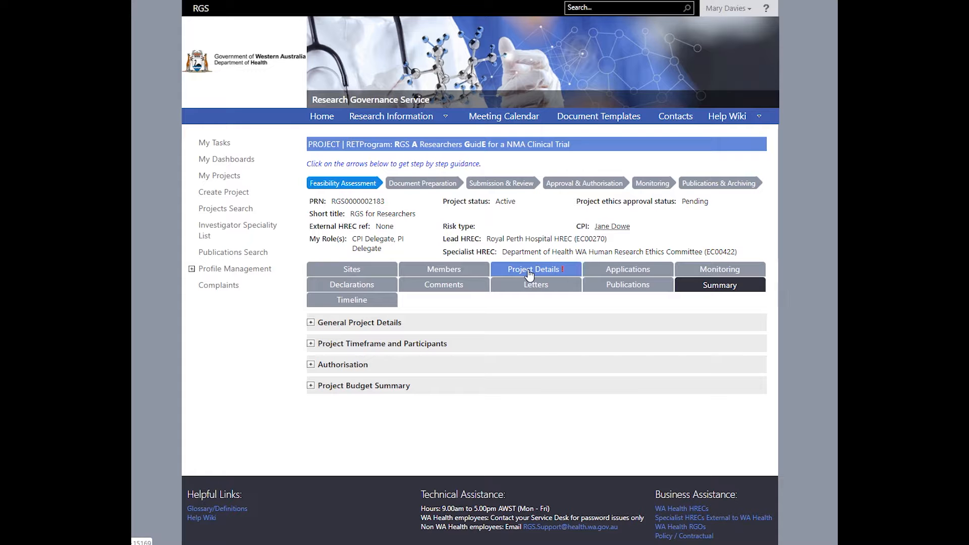
# Open the project details, view the list of forms, and check out the Project Header form for editing.
pyautogui.click(529, 275)
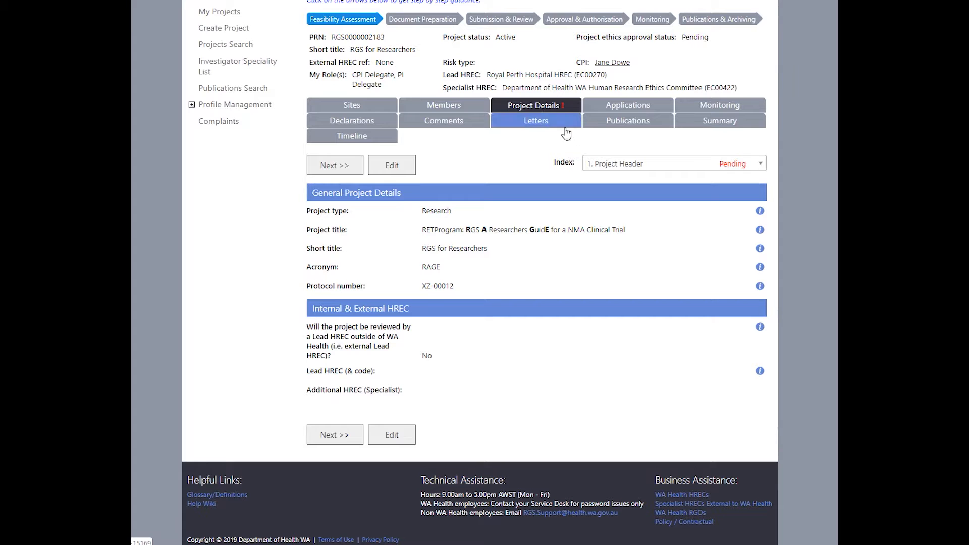
pyautogui.click(610, 167)
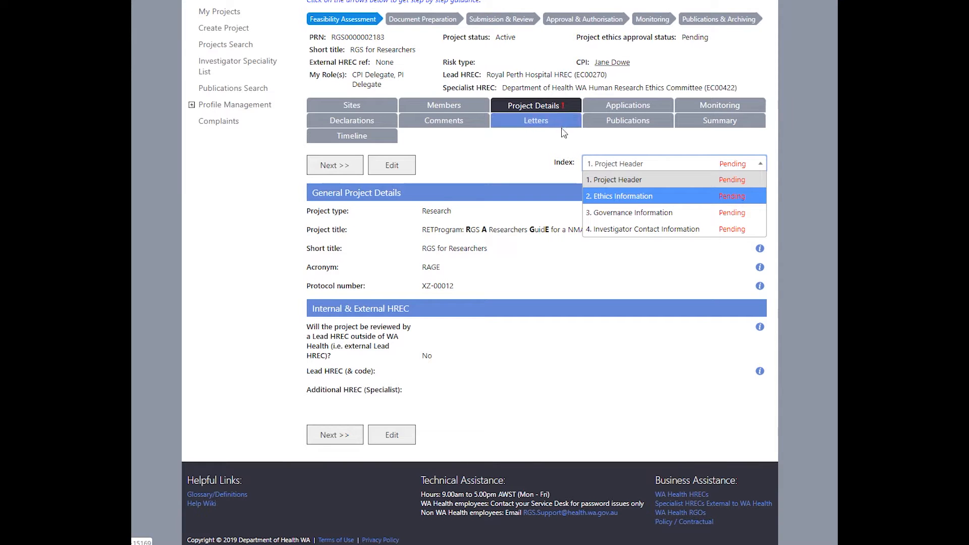
pyautogui.click(572, 280)
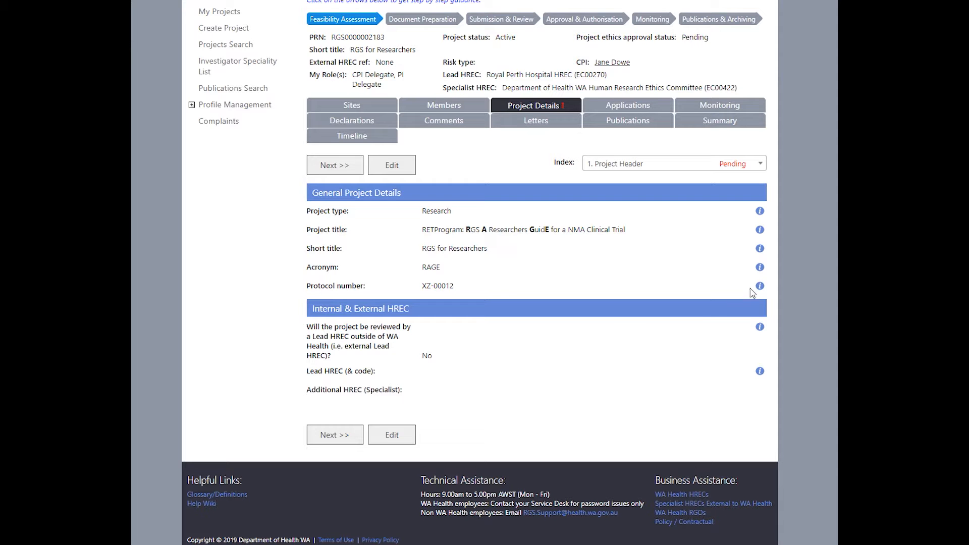
pyautogui.moveTo(760, 286)
pyautogui.click(409, 173)
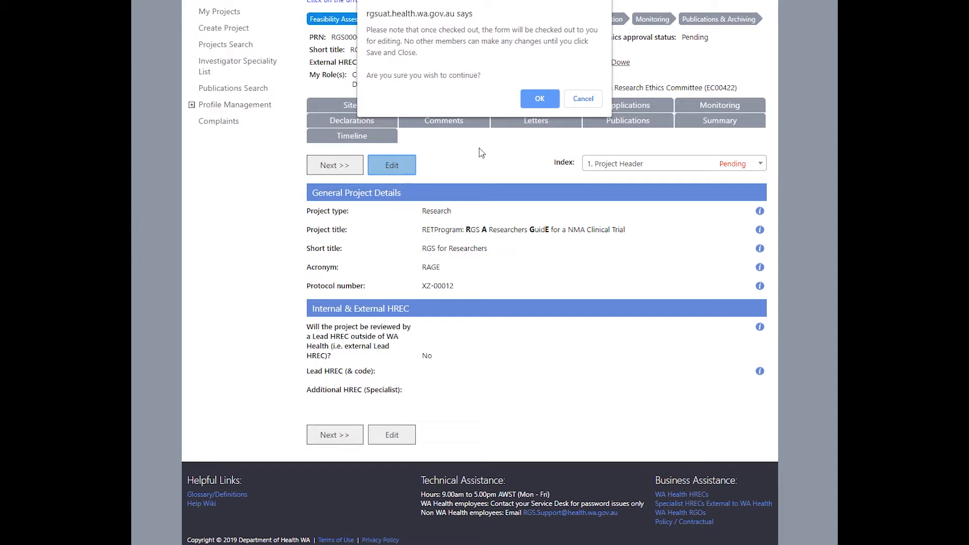
pyautogui.click(535, 99)
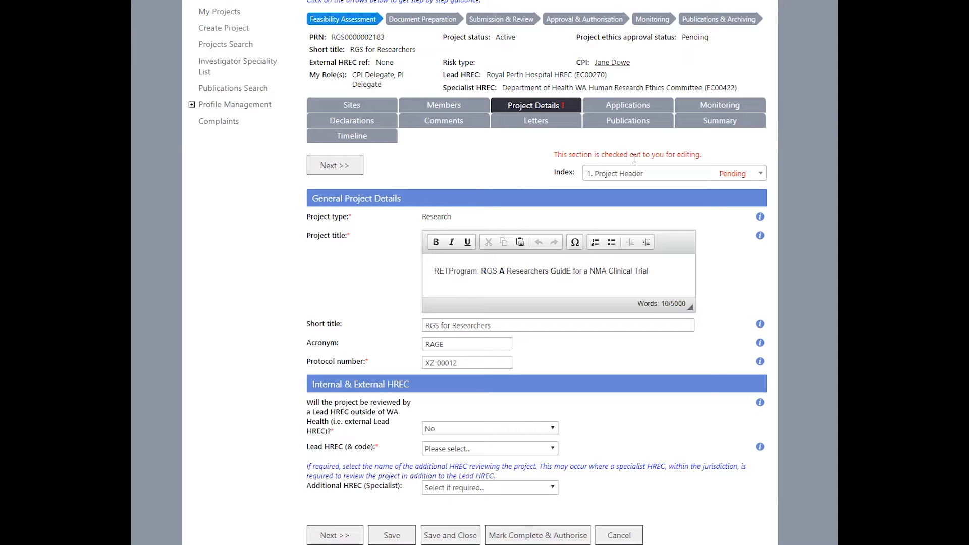
# Set the Lead HREC to Royal Perth Hospital HREC (EC00270).
pyautogui.scroll(-3, 568, 335)
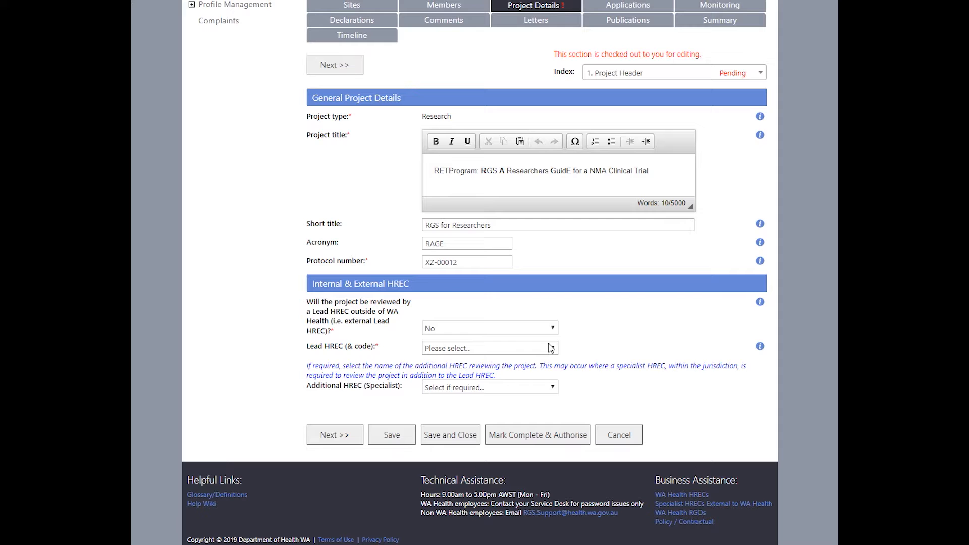
pyautogui.click(551, 348)
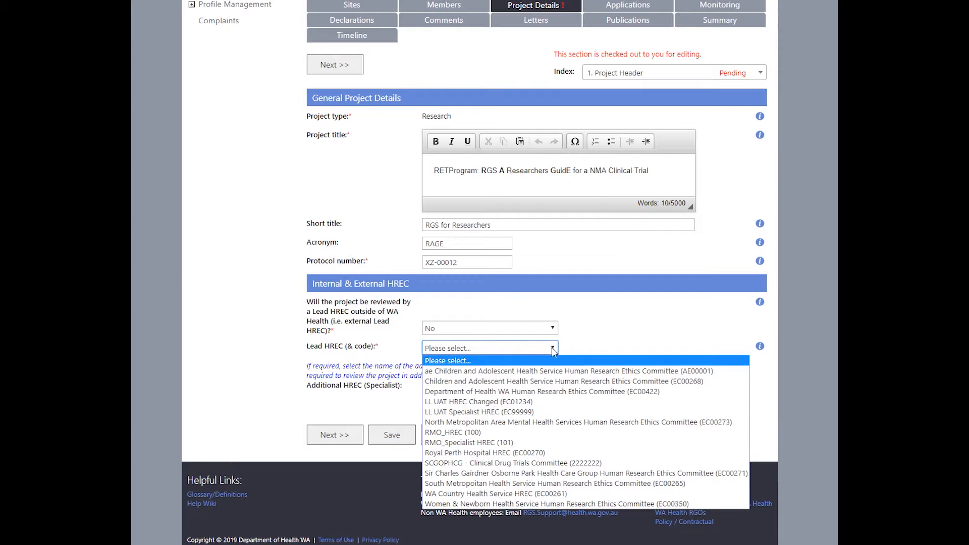
pyautogui.click(538, 453)
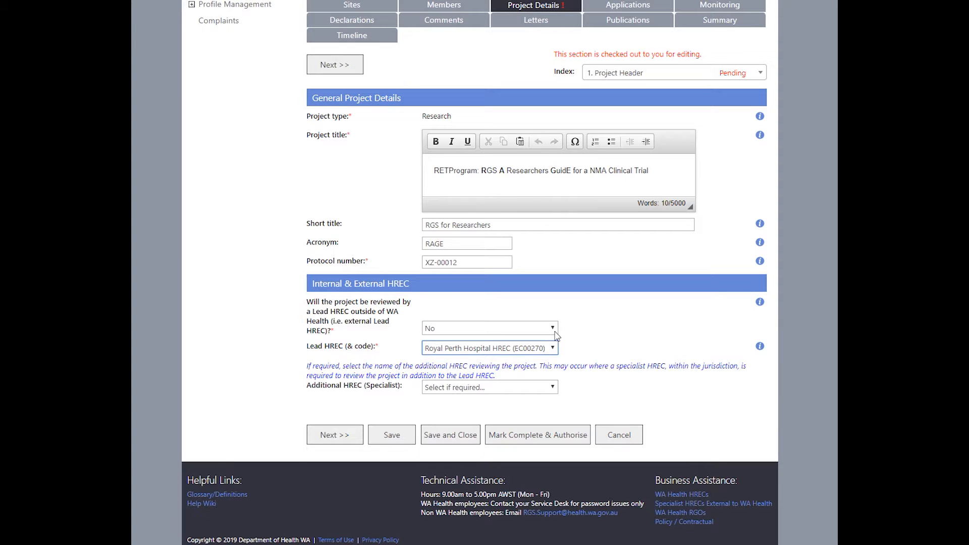
pyautogui.click(554, 331)
pyautogui.click(550, 348)
# Set the additional specialist HREC to Department of Health WA Human Research Ethics Committee (EC00422) and mark the Project Header complete and authorised.
pyautogui.click(552, 390)
pyautogui.click(553, 410)
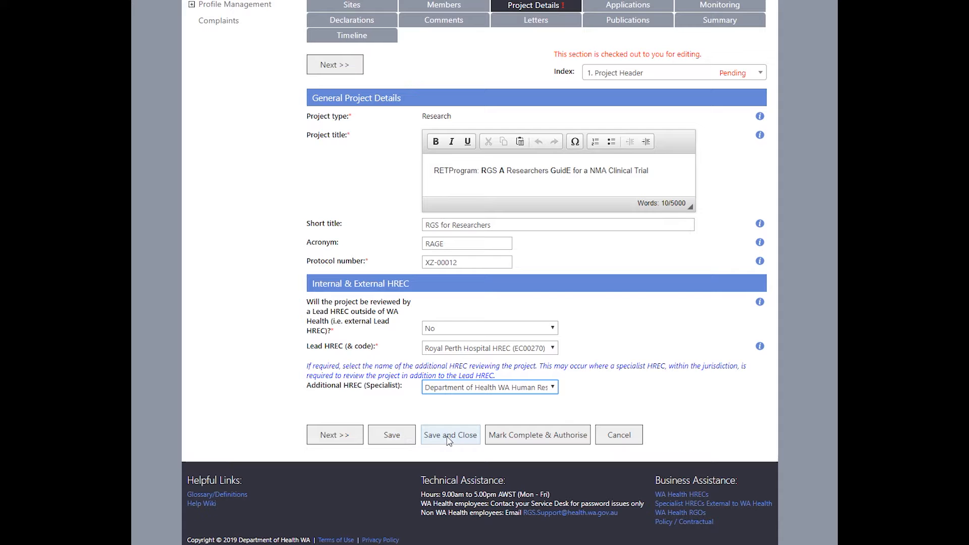
pyautogui.click(523, 439)
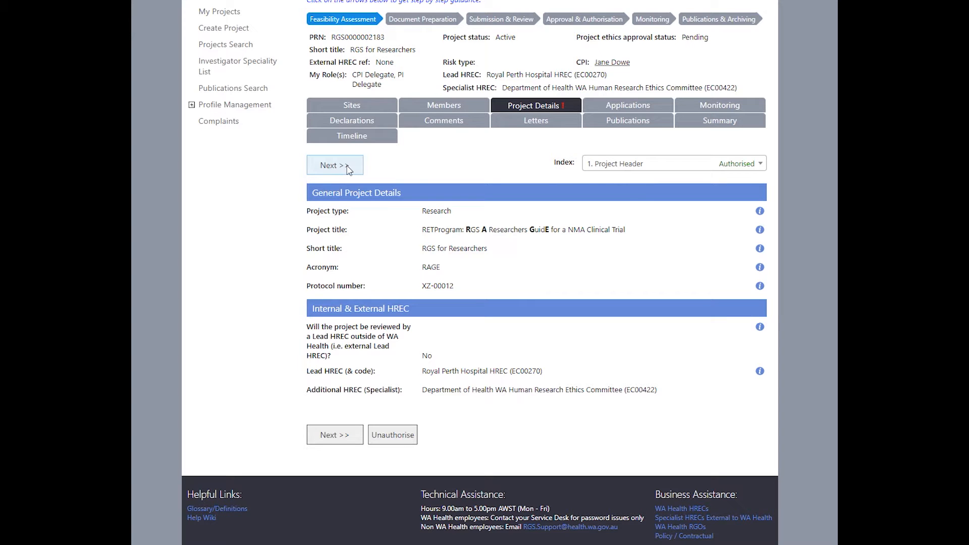
# Open the Ethics Information form and check it out for editing.
pyautogui.click(618, 168)
pyautogui.click(615, 197)
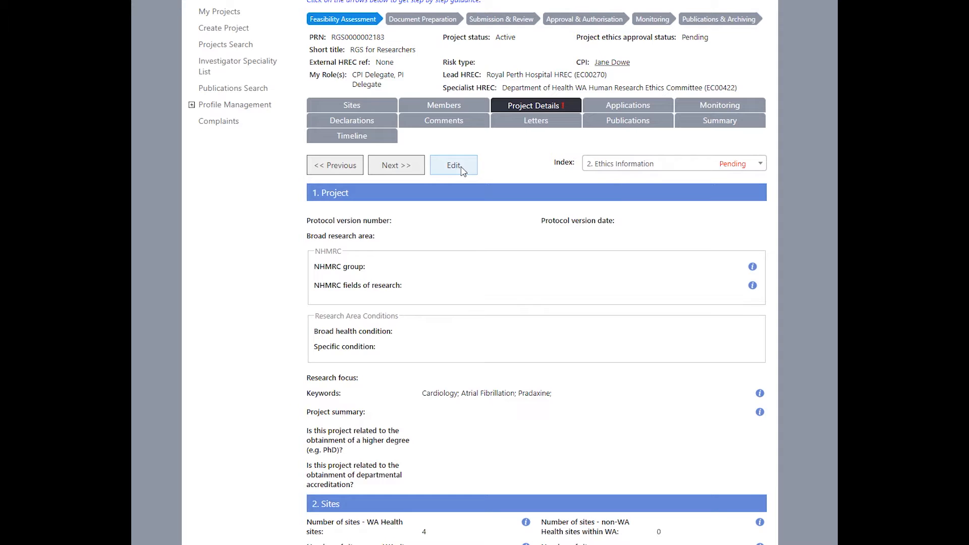
pyautogui.click(454, 167)
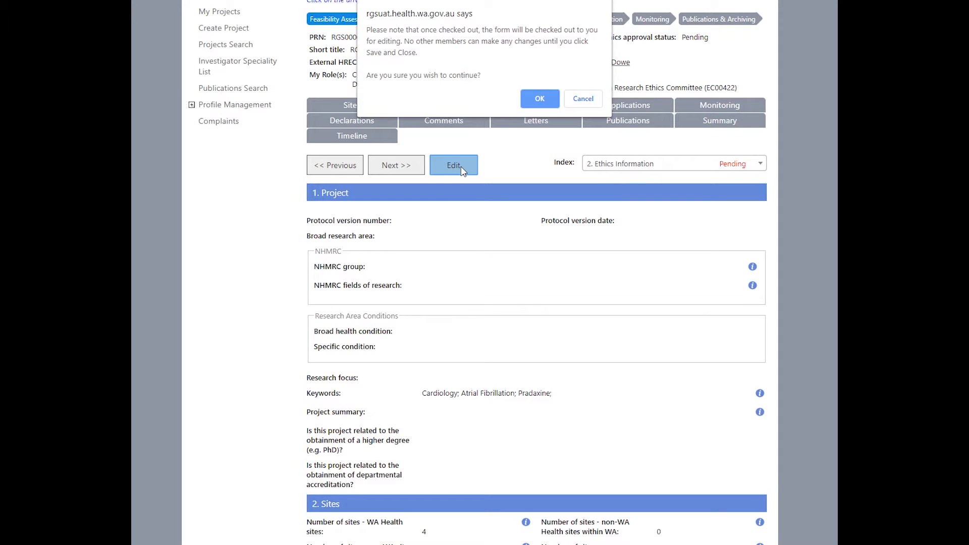
pyautogui.click(531, 100)
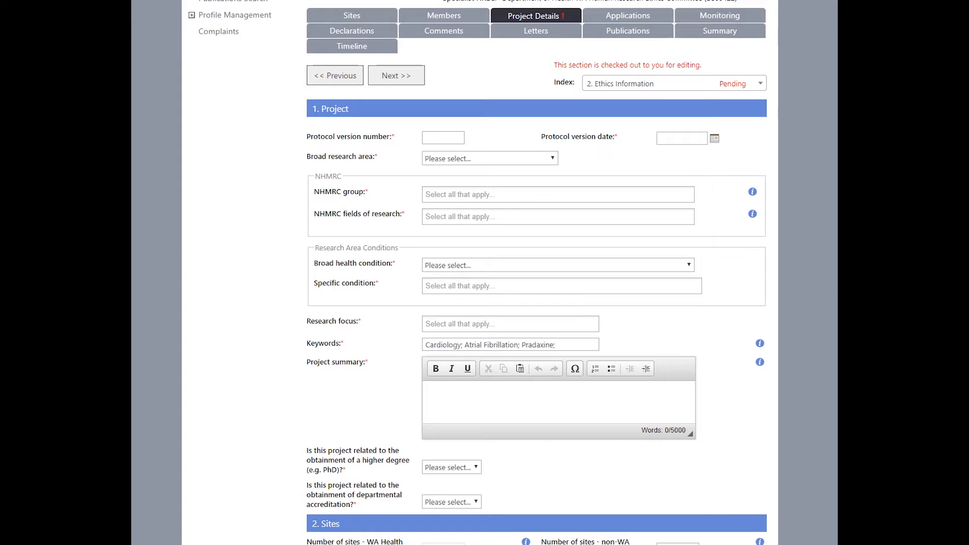
# Add a participant age group of 0 to 7 under Source and Number and remove it again.
pyautogui.scroll(-3, 478, 273)
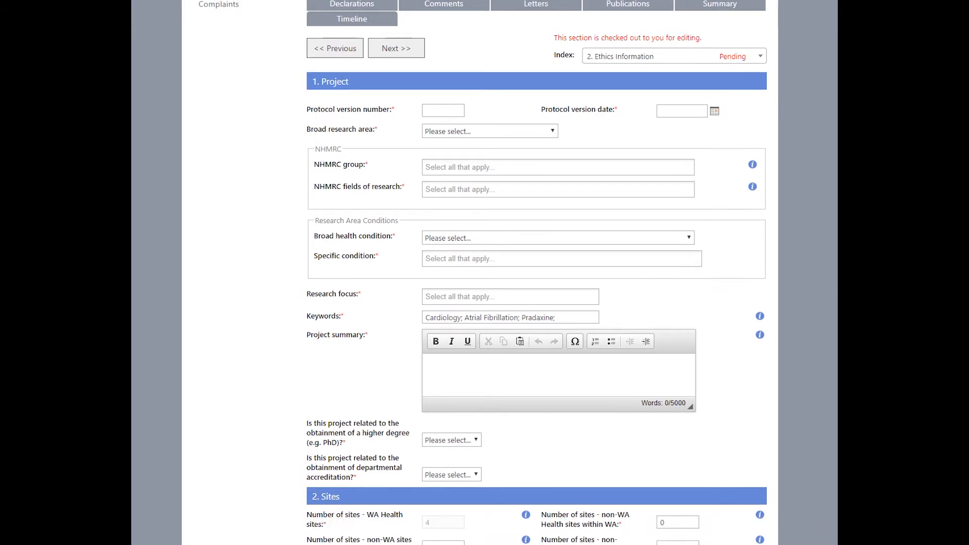
pyautogui.scroll(-5, 462, 465)
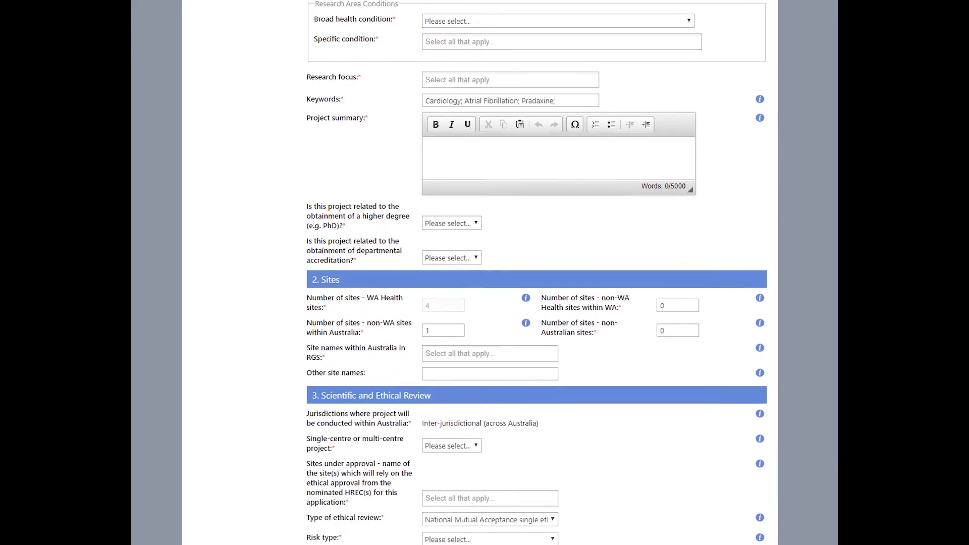
pyautogui.scroll(-6, 478, 273)
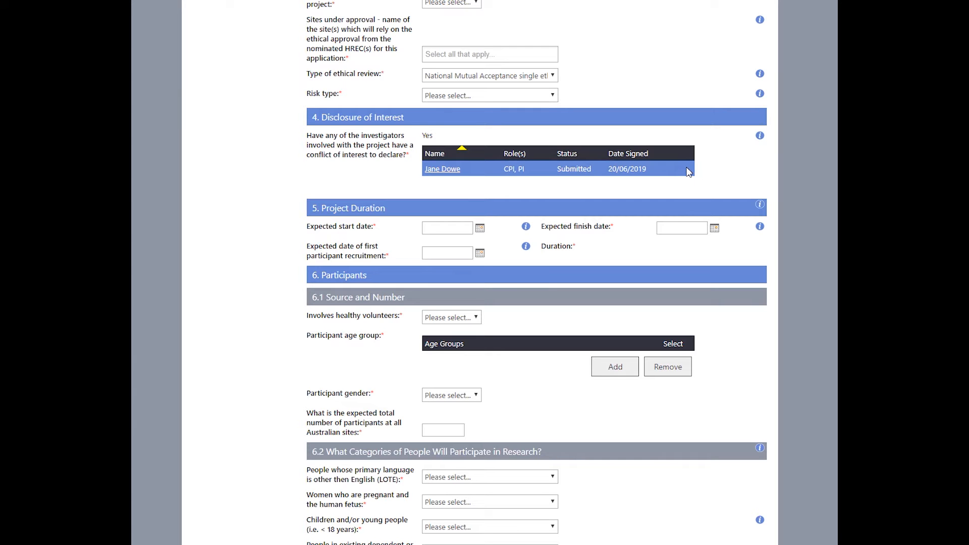
pyautogui.scroll(-4, 634, 167)
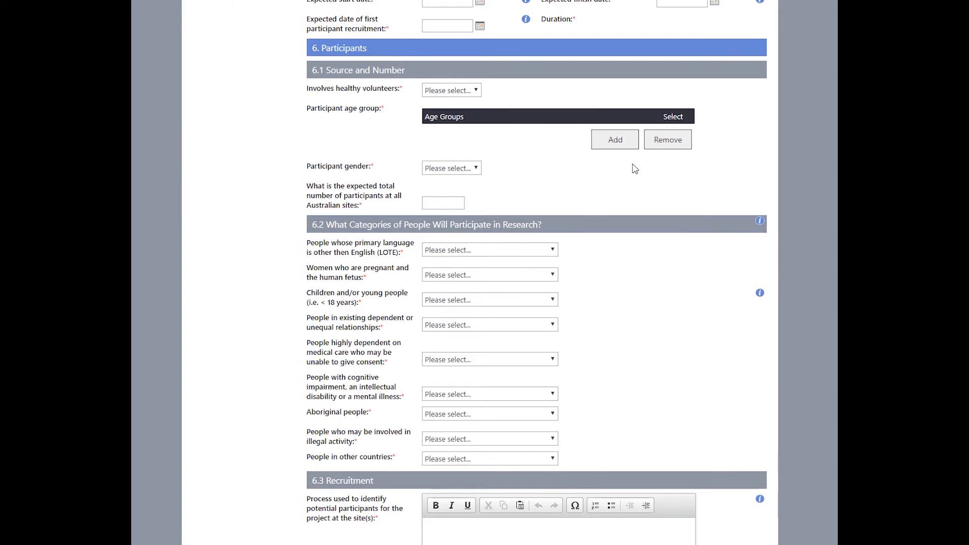
pyautogui.click(622, 144)
pyautogui.click(473, 257)
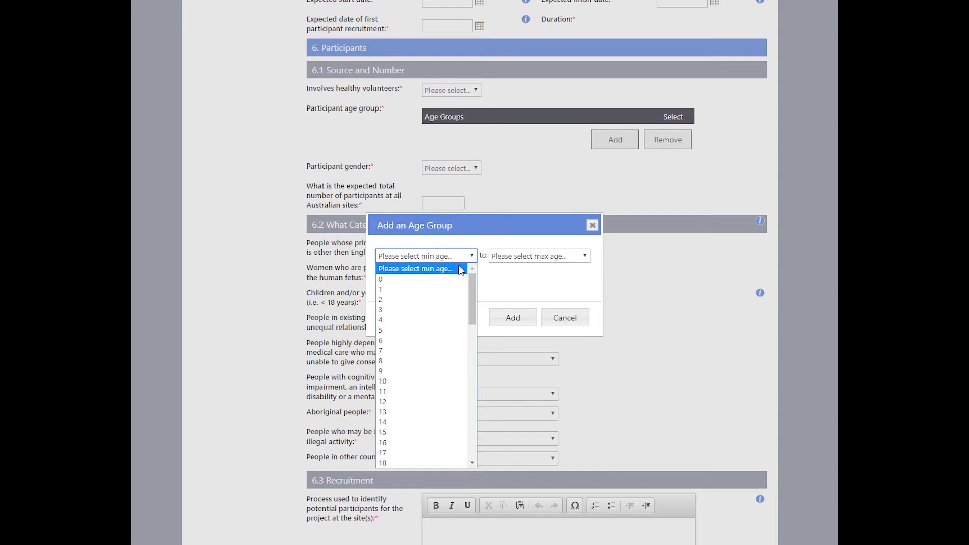
pyautogui.click(427, 279)
pyautogui.click(511, 258)
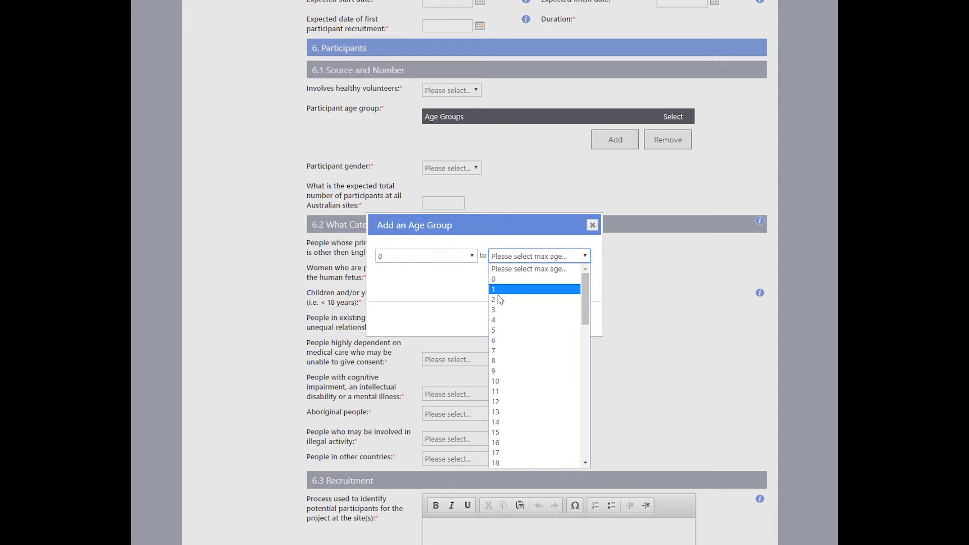
pyautogui.click(497, 350)
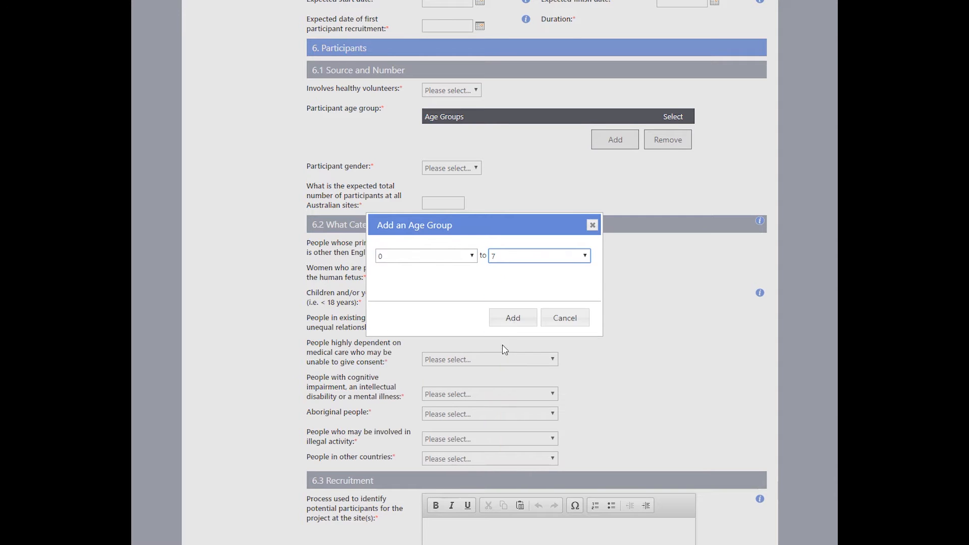
pyautogui.click(512, 319)
pyautogui.click(678, 133)
pyautogui.click(676, 158)
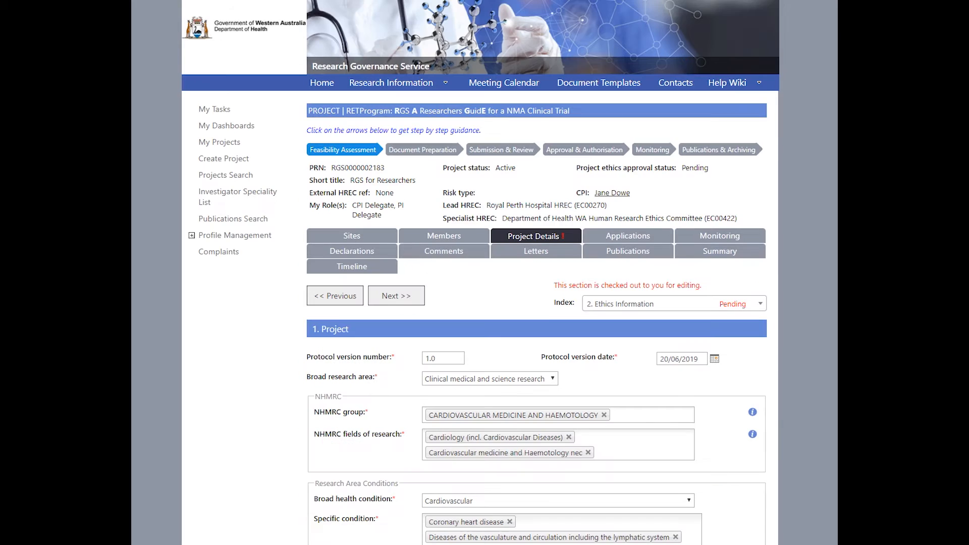
# Review the filled-in Ethics Information form from project through data sections, and mark it complete and authorised.
pyautogui.scroll(-5, 480, 273)
pyautogui.scroll(-10, 537, 273)
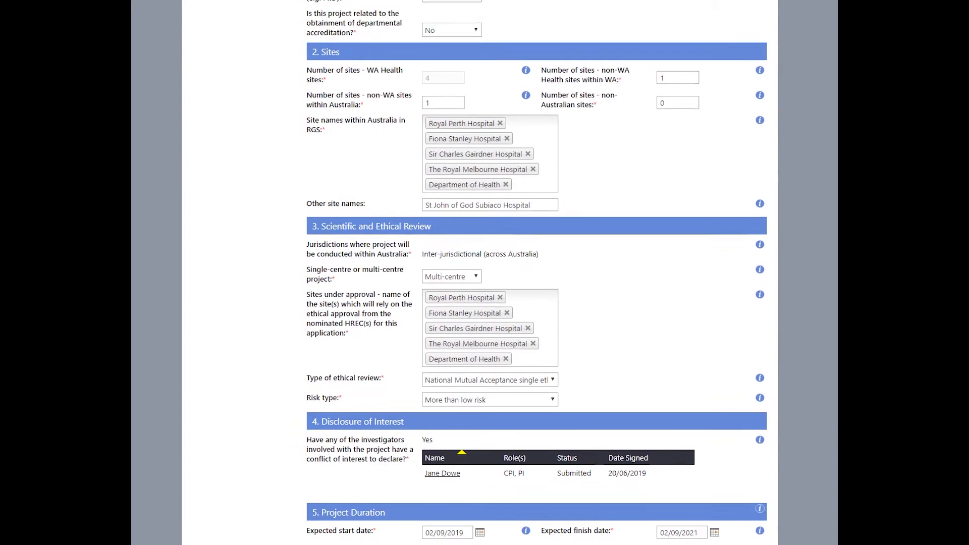
pyautogui.scroll(-1, 537, 273)
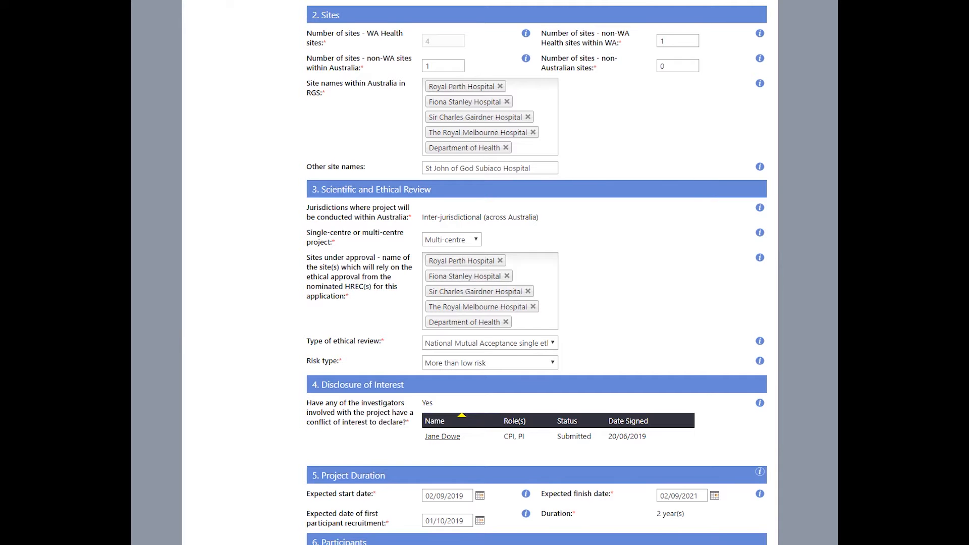
pyautogui.scroll(-9, 537, 273)
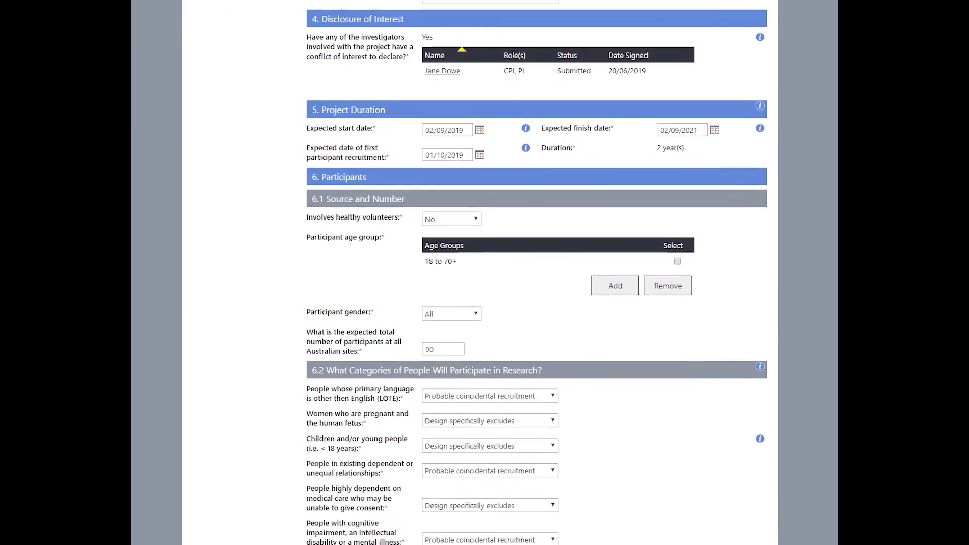
pyautogui.scroll(-13, 537, 272)
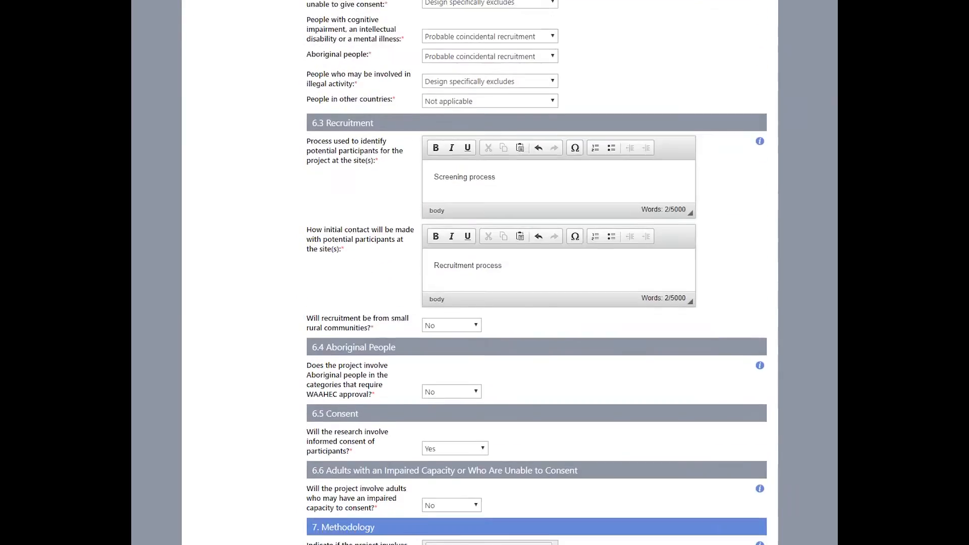
pyautogui.scroll(-19, 537, 273)
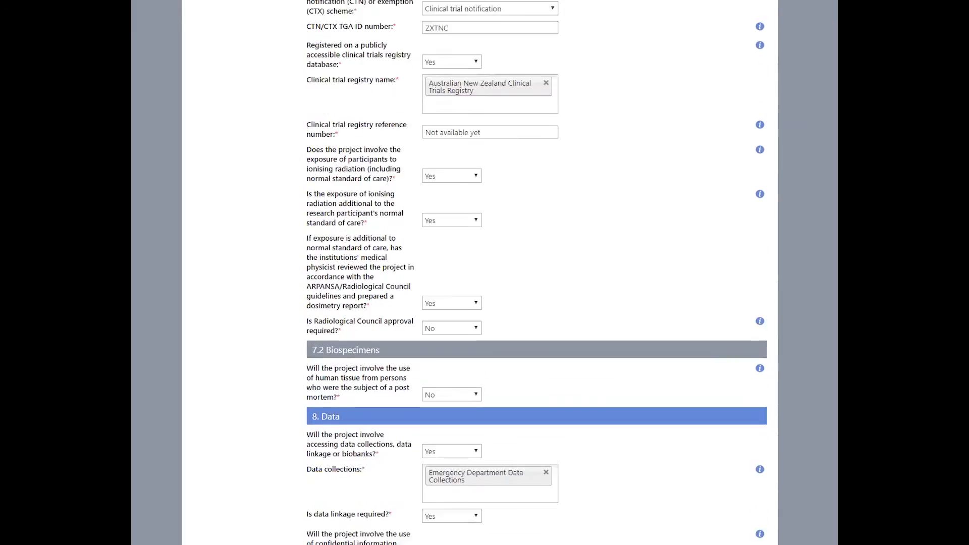
pyautogui.scroll(-4, 636, 290)
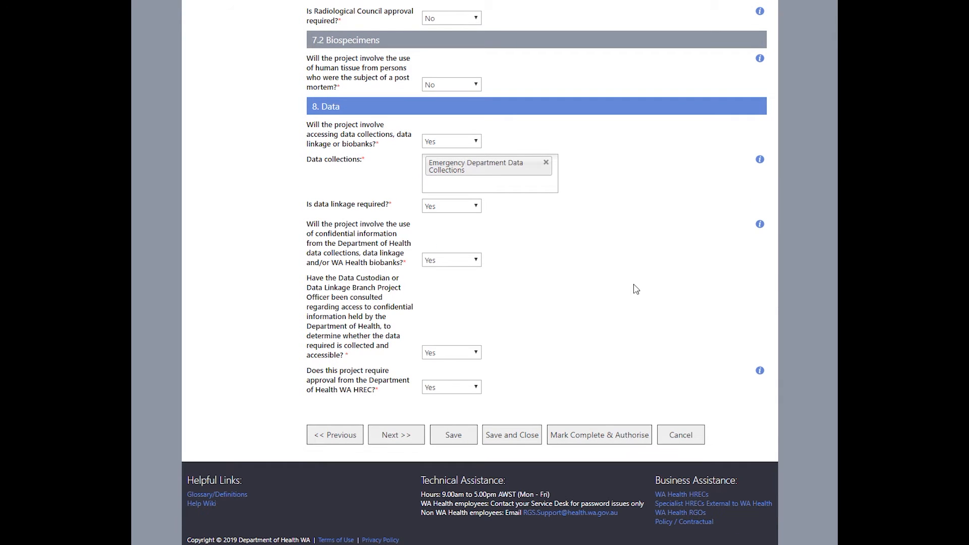
pyautogui.click(597, 440)
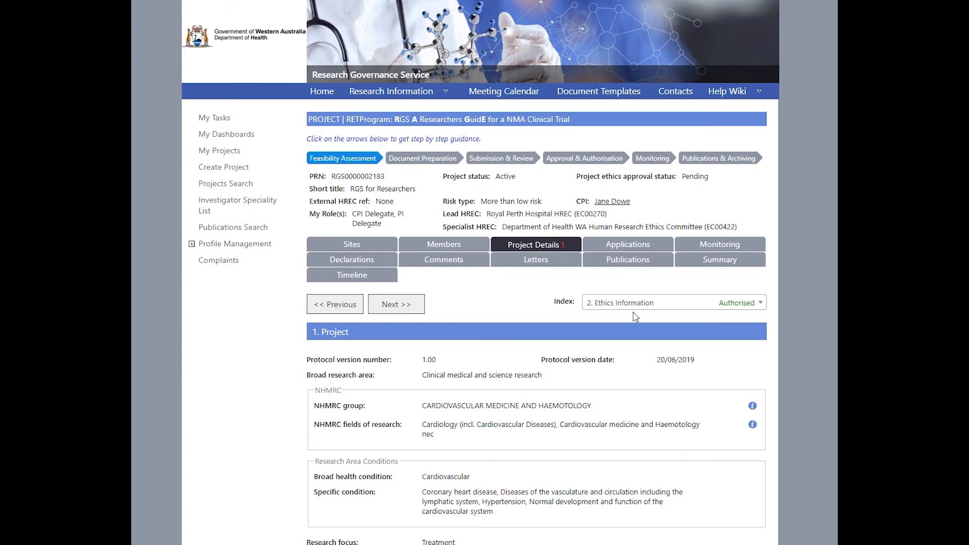
# Open the Governance Information form for editing.
pyautogui.click(636, 305)
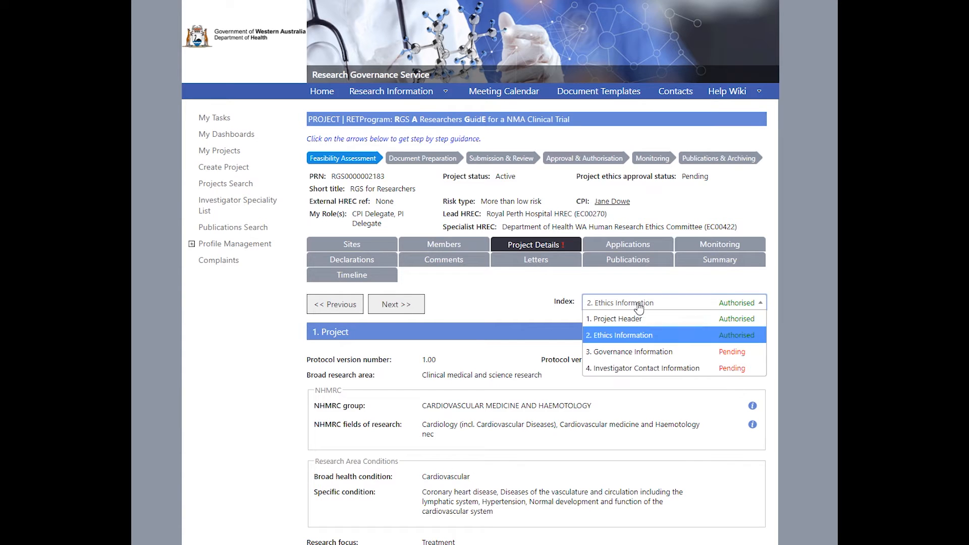
pyautogui.click(639, 352)
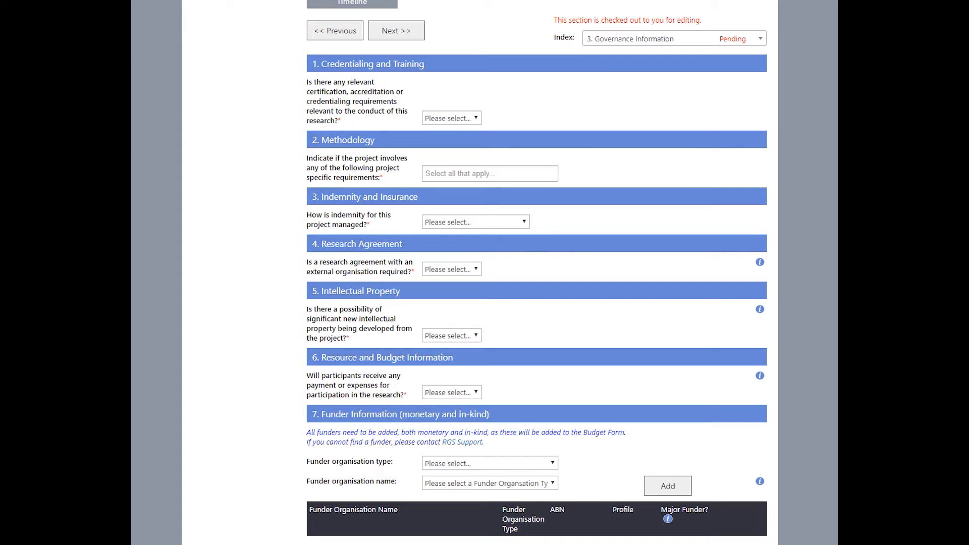
# Add the National Health and Medical Research Council as a funder with organisation type Government - Commonwealth.
pyautogui.scroll(-4, 537, 273)
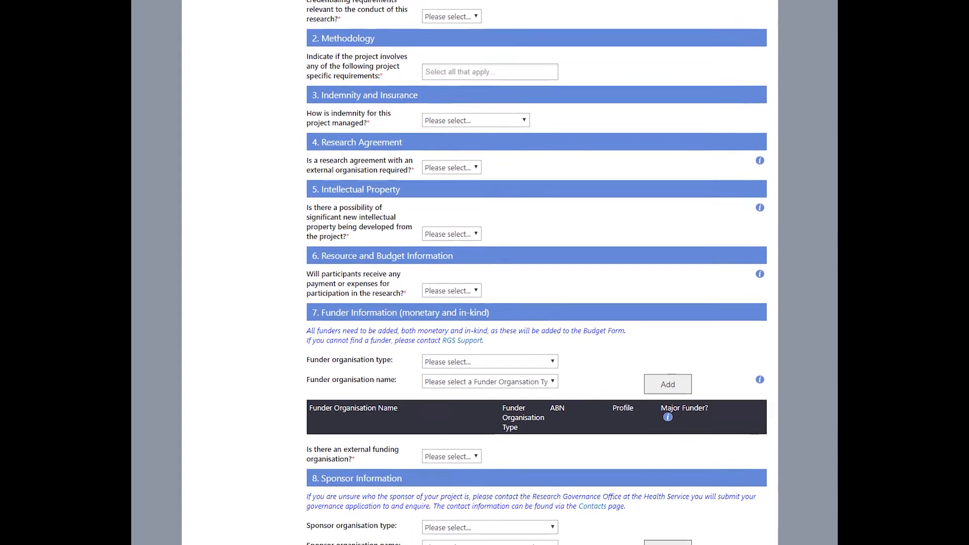
pyautogui.scroll(-3, 537, 272)
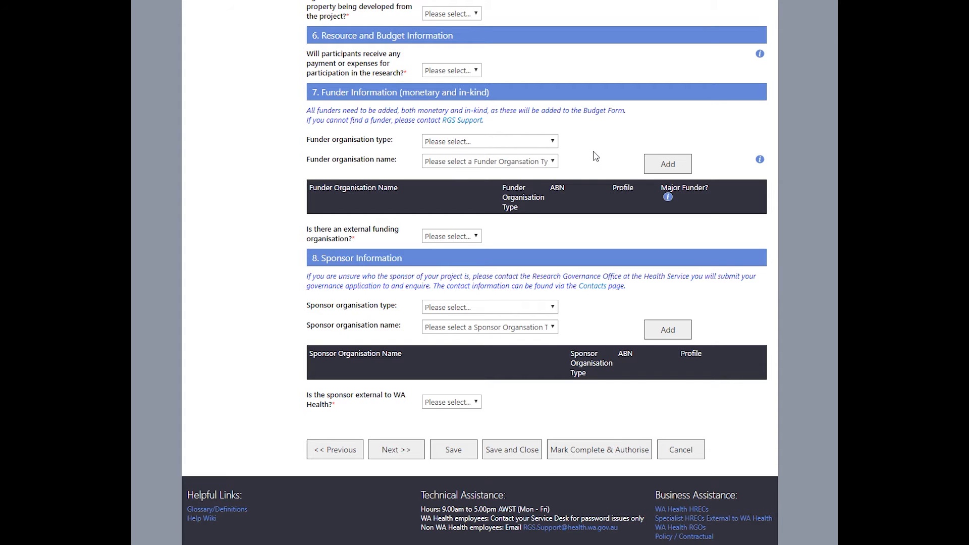
pyautogui.click(554, 143)
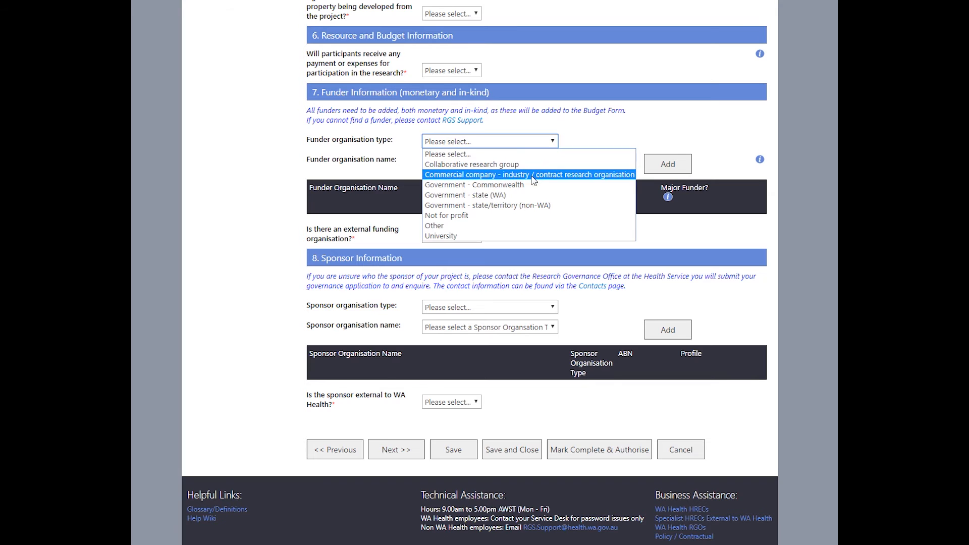
pyautogui.click(528, 186)
pyautogui.click(540, 161)
pyautogui.click(526, 184)
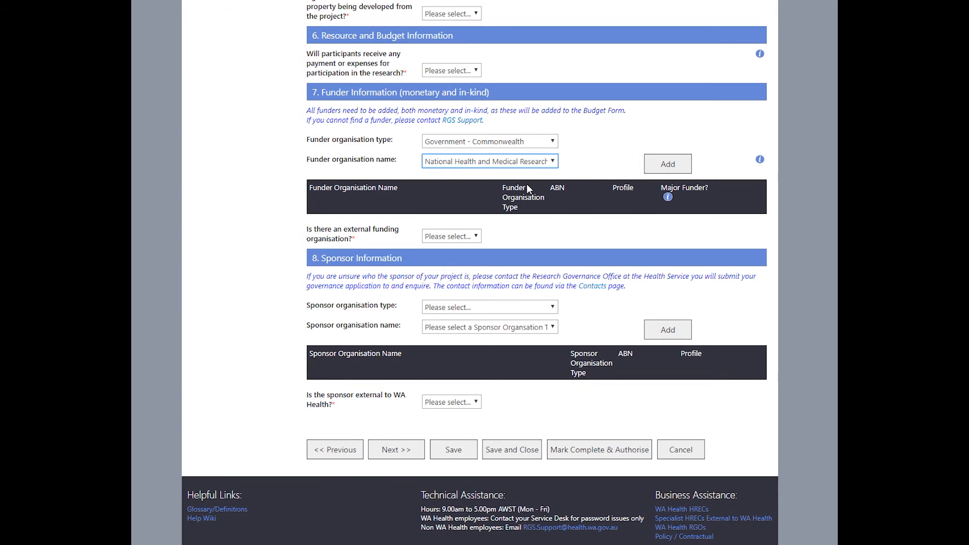
pyautogui.click(674, 167)
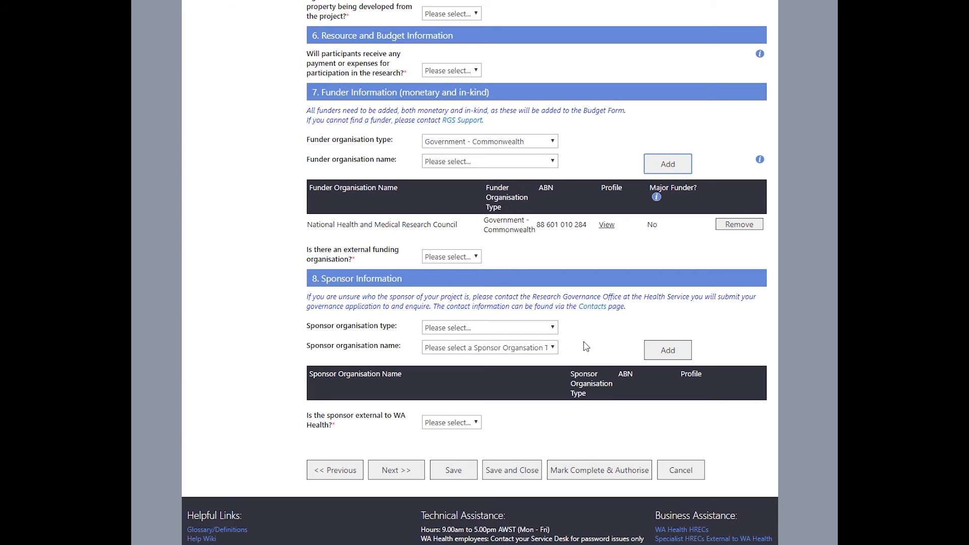
# Add Pfizer Australia as a sponsor with organisation type Commercial company - industry / contract research organisation.
pyautogui.click(553, 327)
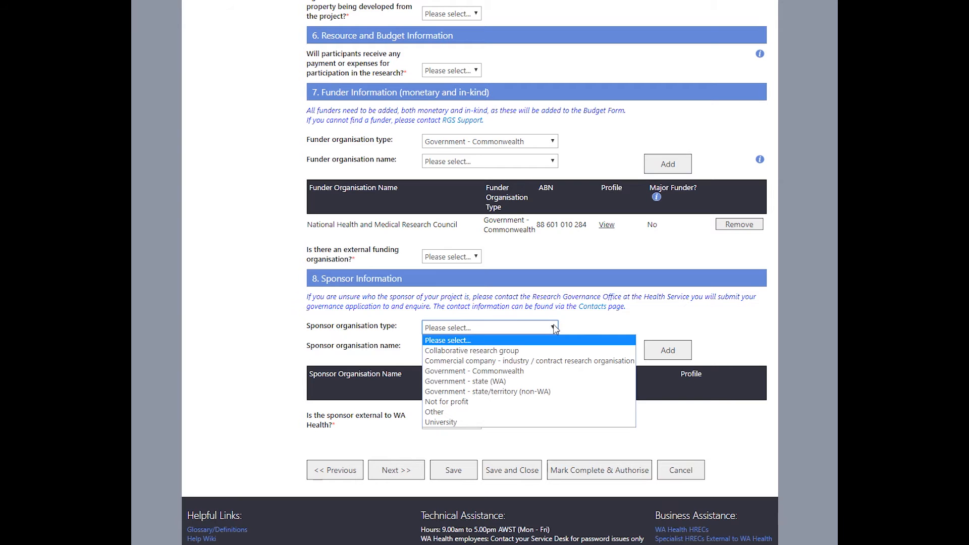
pyautogui.click(542, 361)
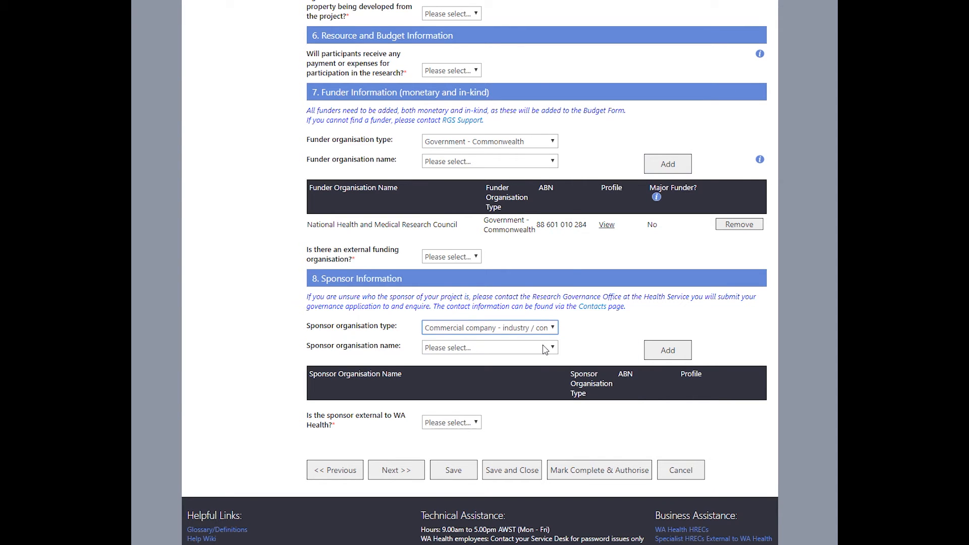
pyautogui.click(545, 349)
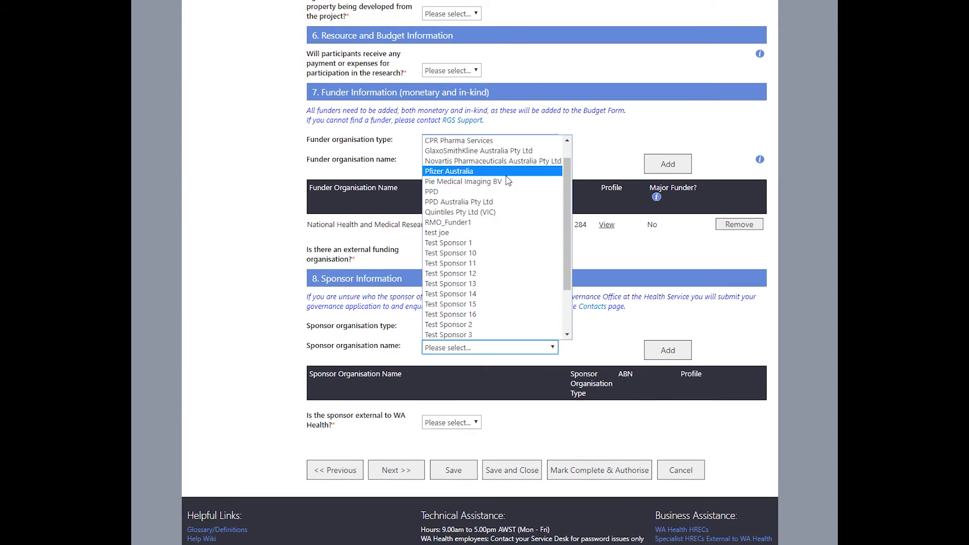
pyautogui.click(545, 191)
pyautogui.click(666, 353)
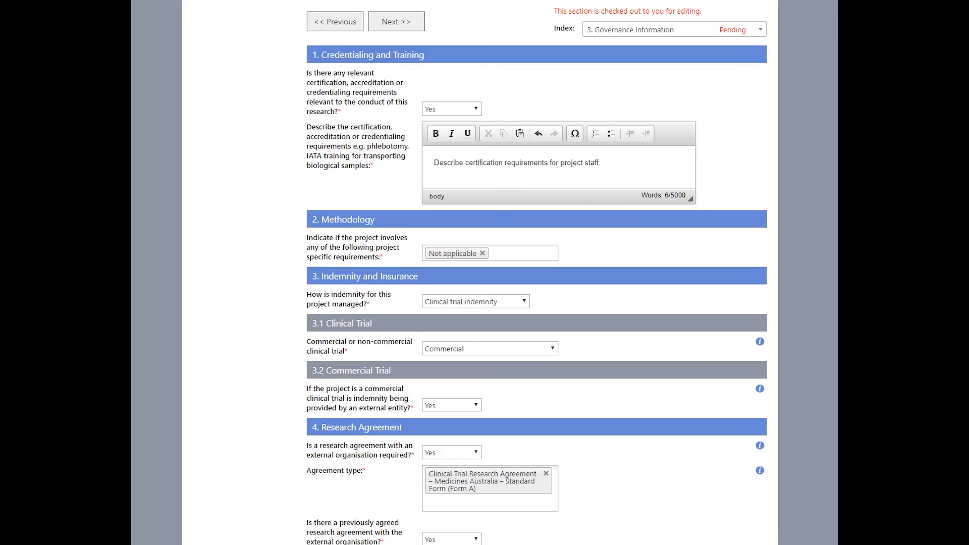
# Review the filled-in Governance Information form from credentialing through sponsor contact details, and mark it complete and authorised.
pyautogui.scroll(-7, 537, 272)
pyautogui.scroll(-15, 537, 272)
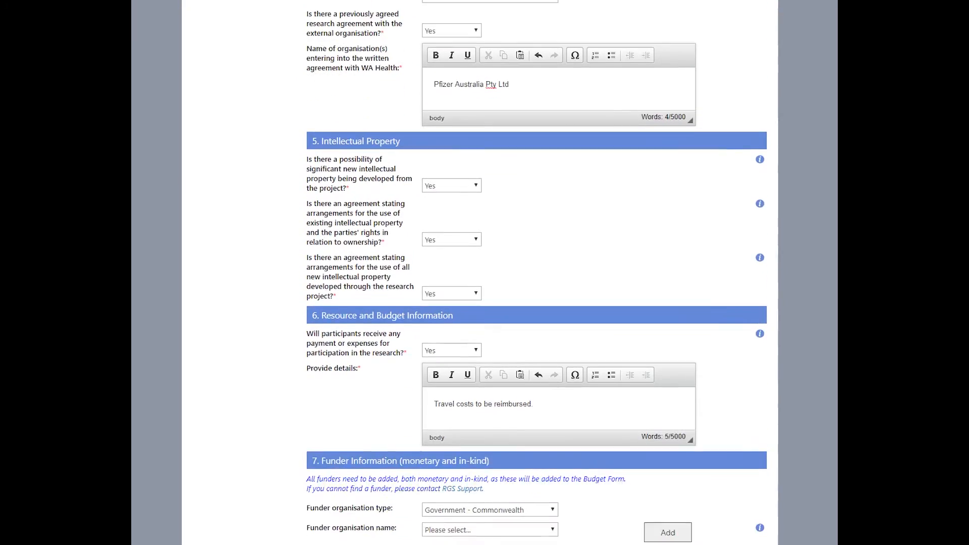
pyautogui.scroll(-10, 537, 273)
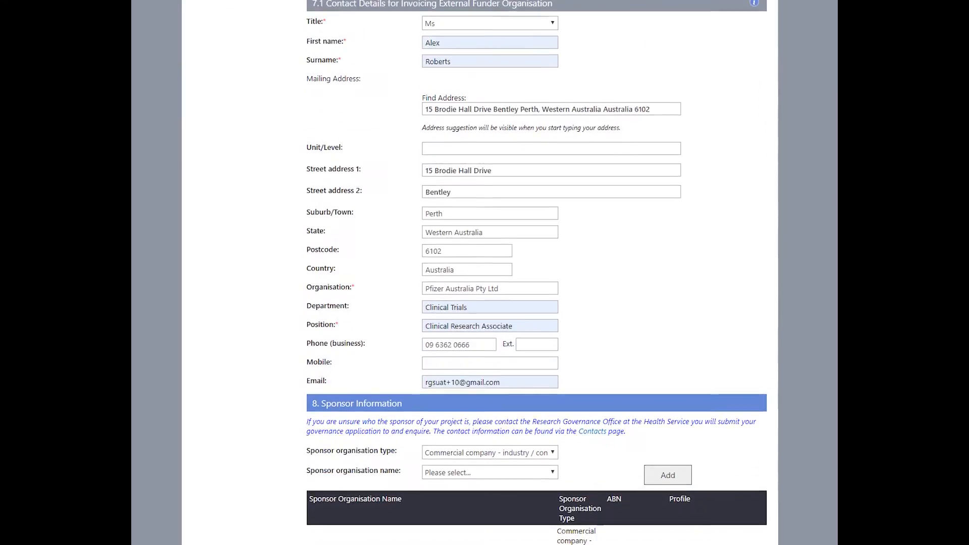
pyautogui.scroll(-2, 479, 273)
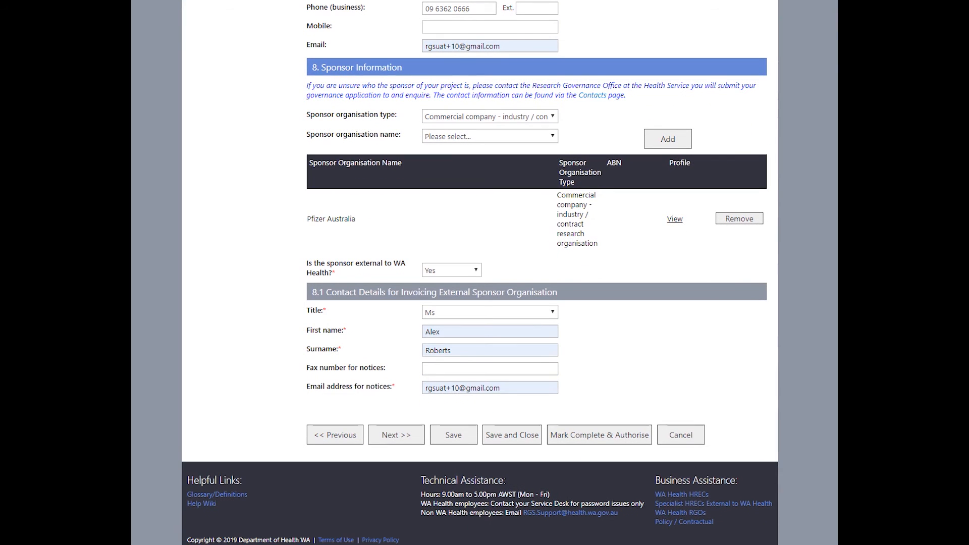
pyautogui.click(607, 439)
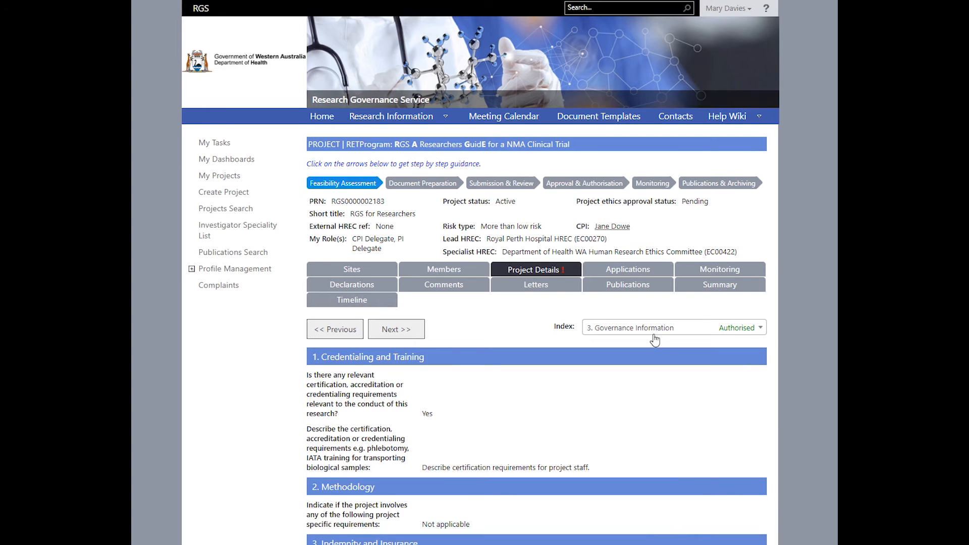
# Add "Update this information specific to the project." to the CPI's qualifications in Investigator Contact Information, and mark the form complete and authorised.
pyautogui.click(654, 333)
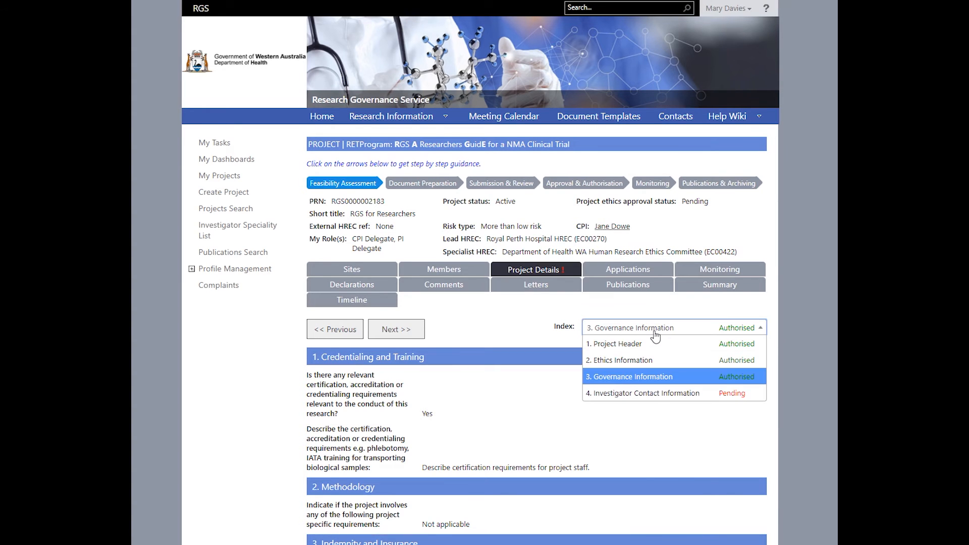
pyautogui.click(655, 394)
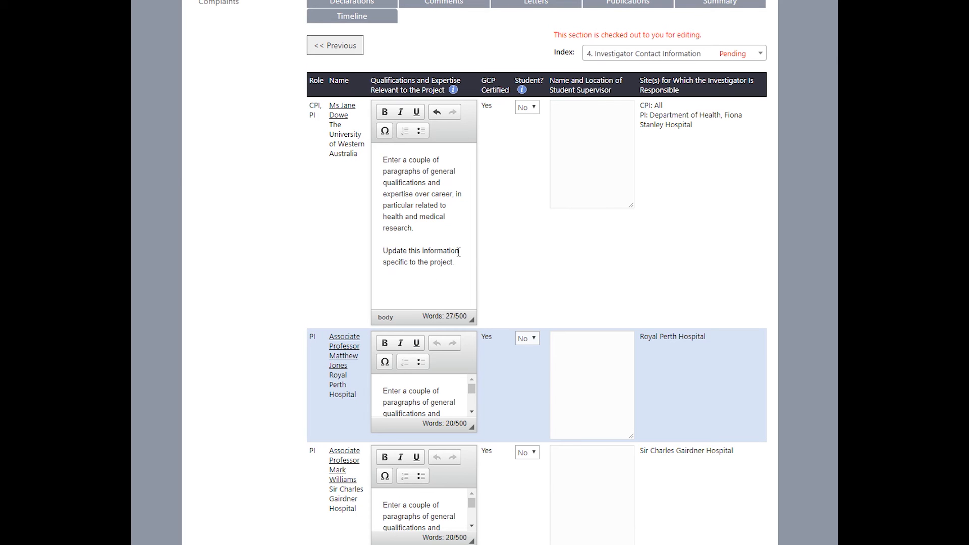
pyautogui.scroll(-2, 502, 258)
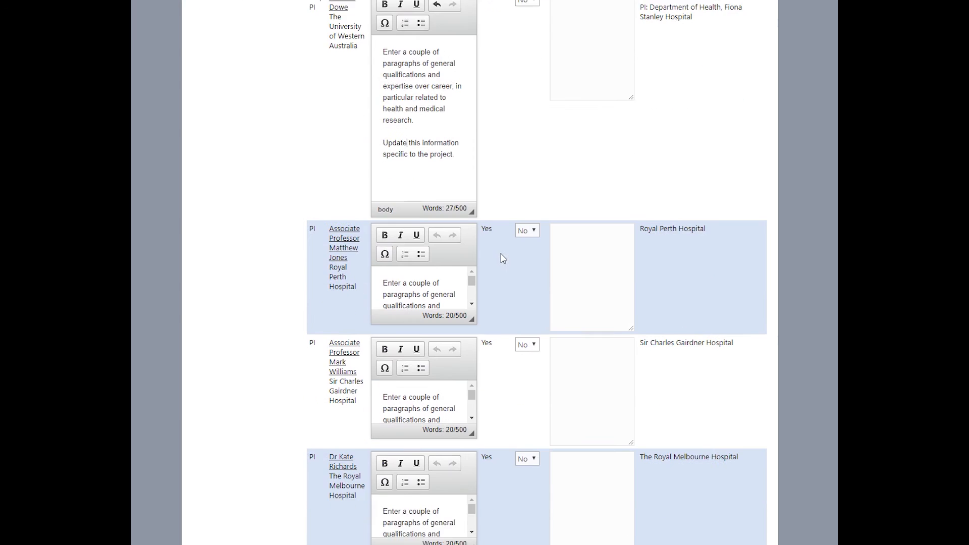
pyautogui.scroll(-6, 503, 258)
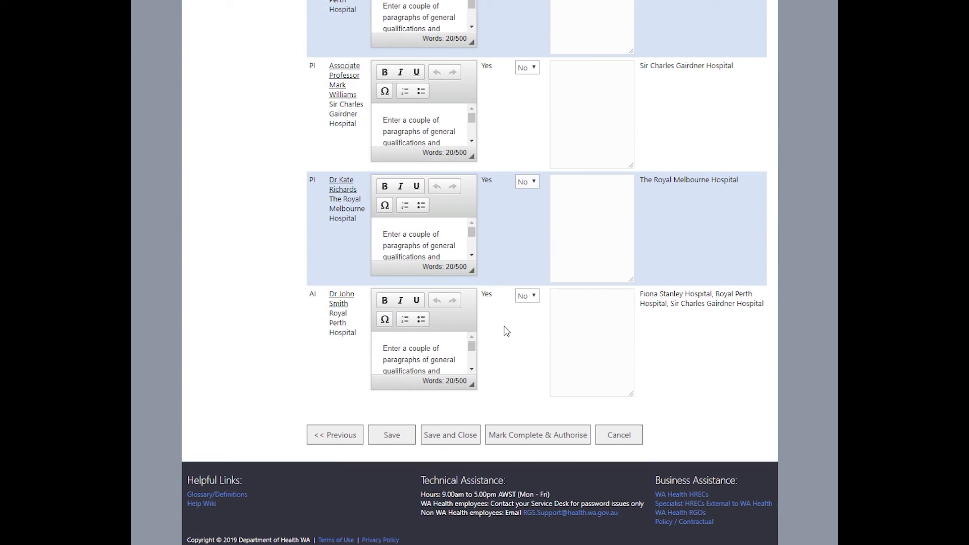
pyautogui.click(531, 438)
# Unauthorise the Project Header form, checking the status list of the Project Details forms before and after.
pyautogui.click(609, 164)
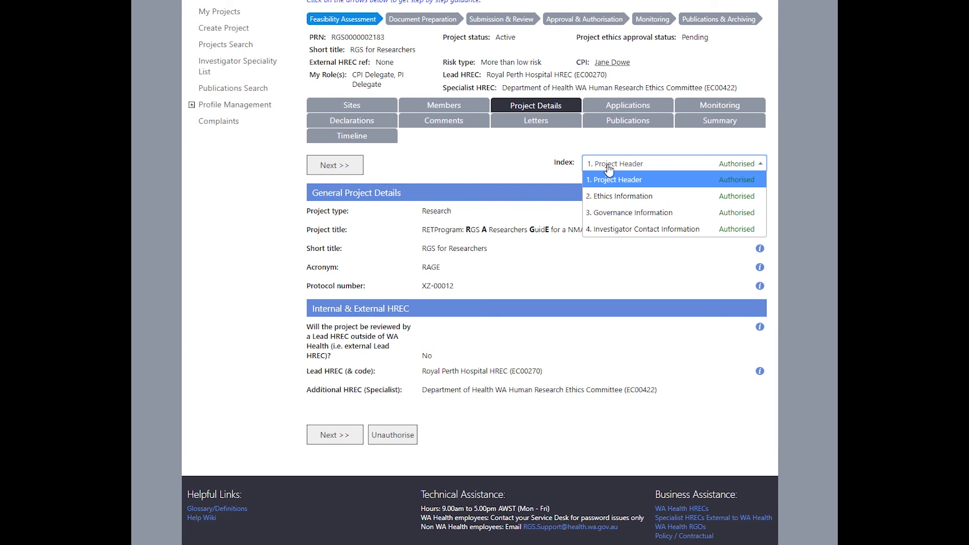
pyautogui.click(401, 437)
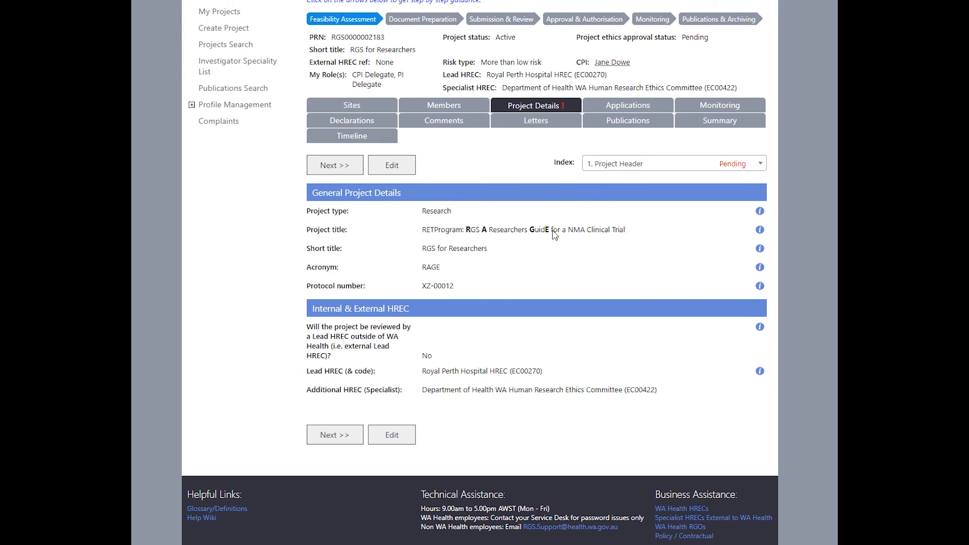
pyautogui.click(610, 168)
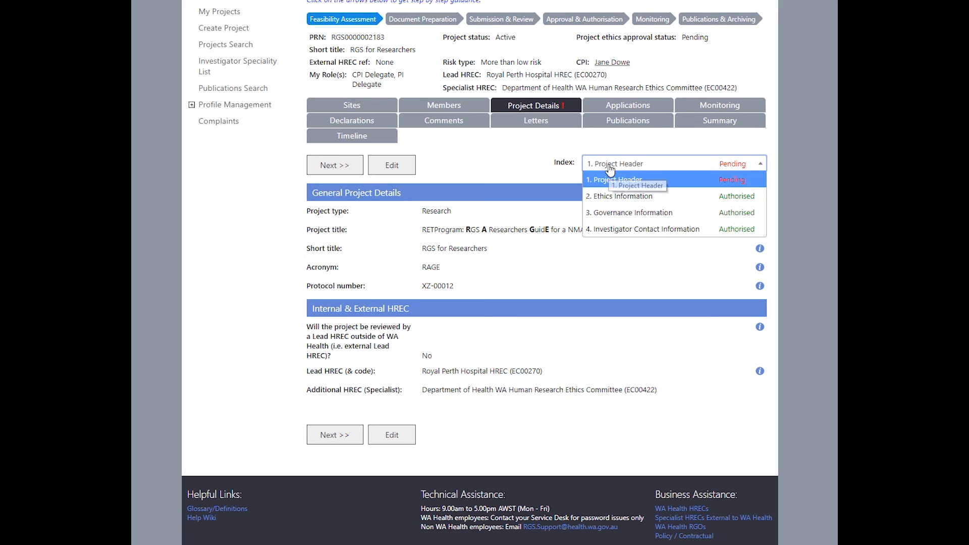